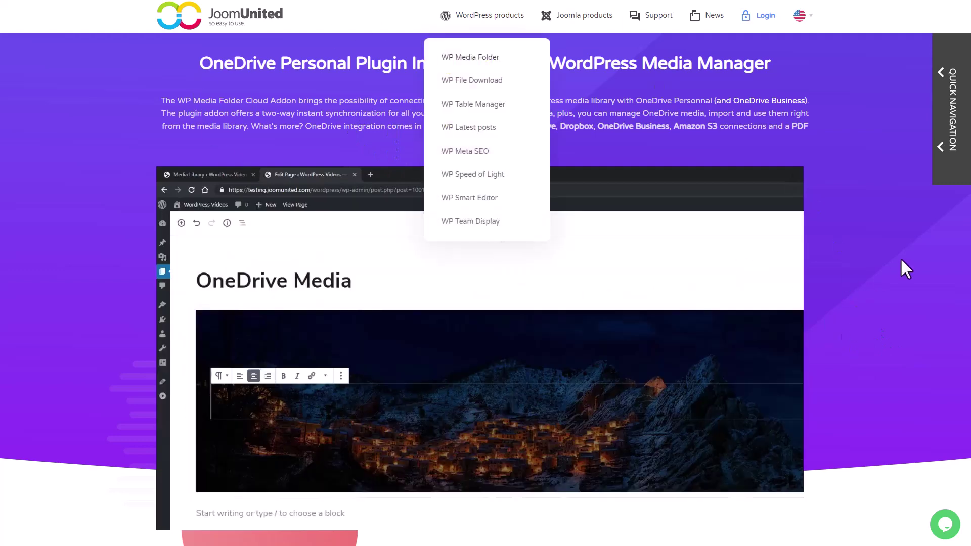
# Scroll through the OneDrive Personal settings: Automatic mode, thumbnail generation, Public link media links
pyautogui.scroll(-5, 925, 261)
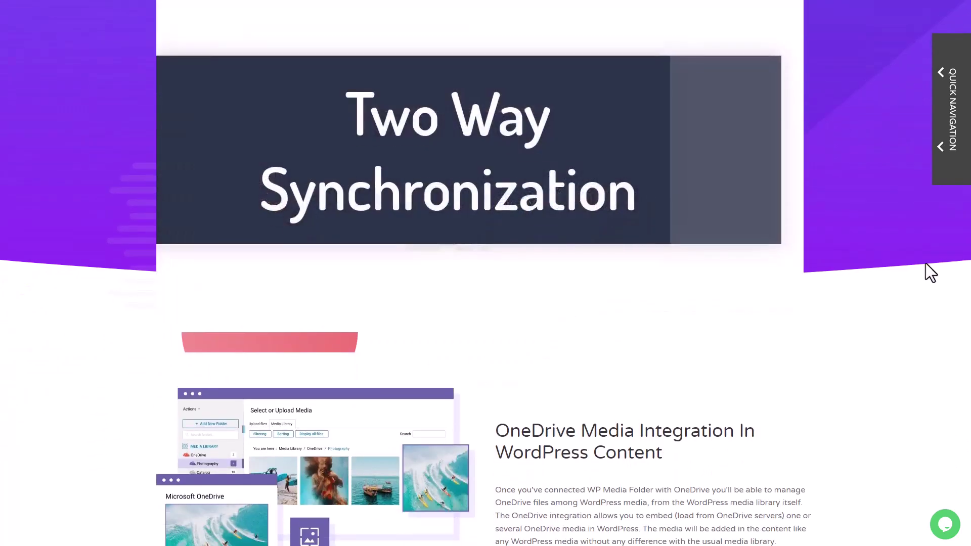
pyautogui.scroll(-4, 909, 268)
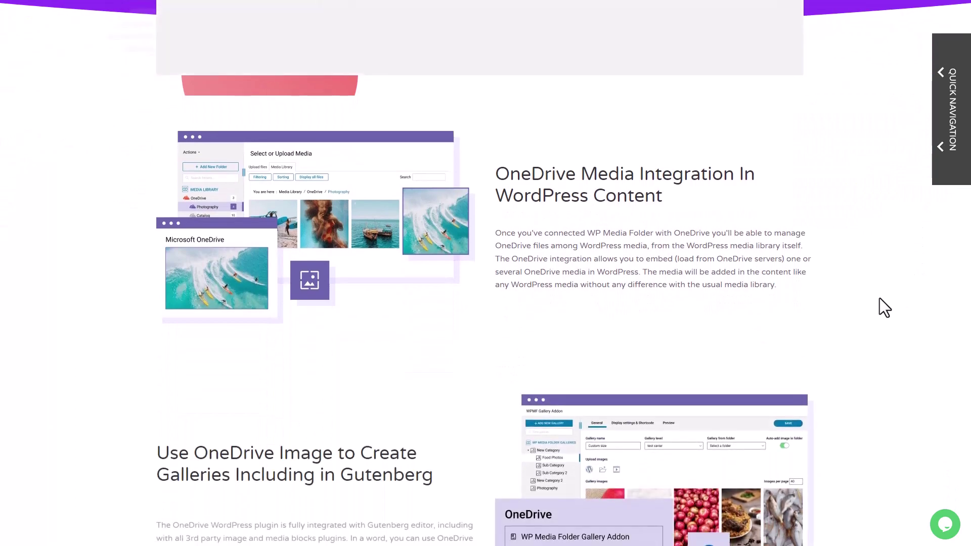
pyautogui.scroll(-1, 855, 299)
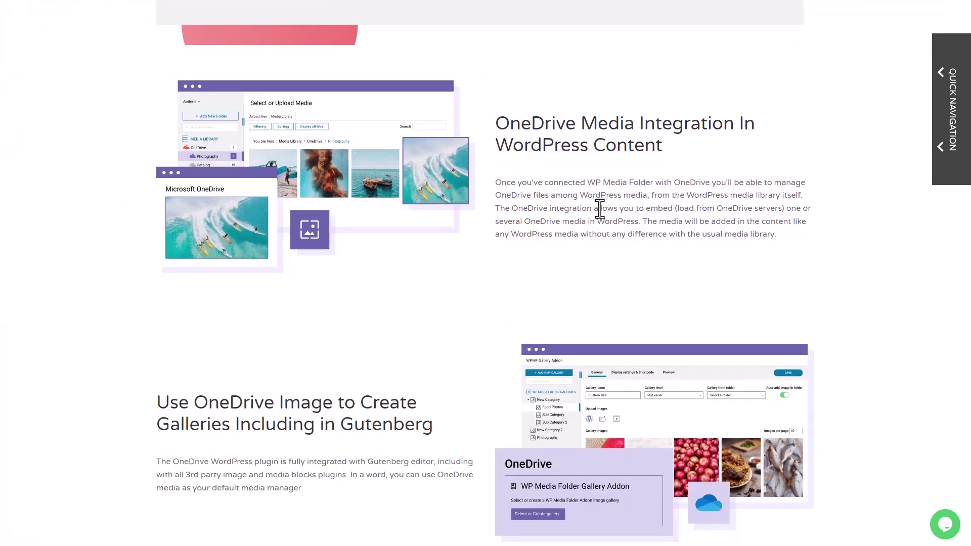
pyautogui.scroll(-1, 235, 312)
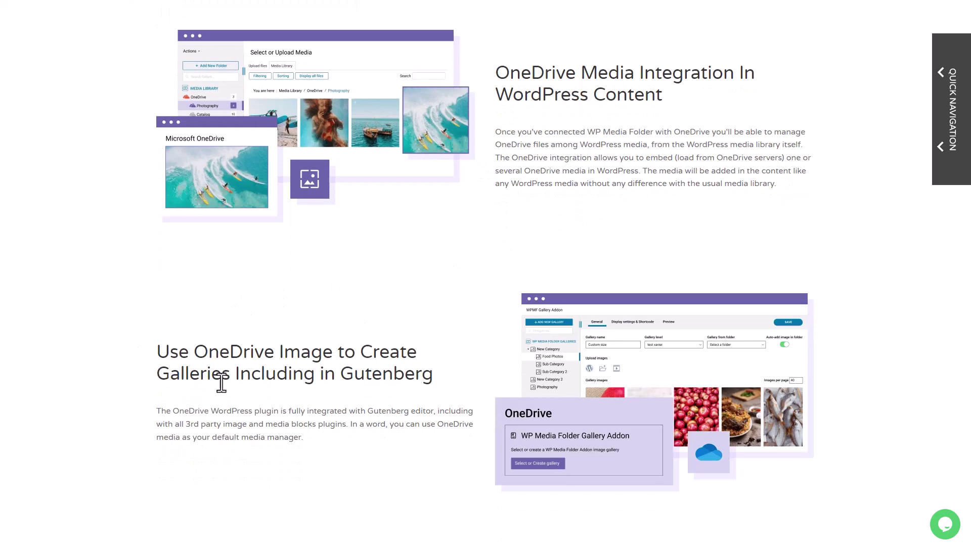
pyautogui.scroll(-8, 480, 439)
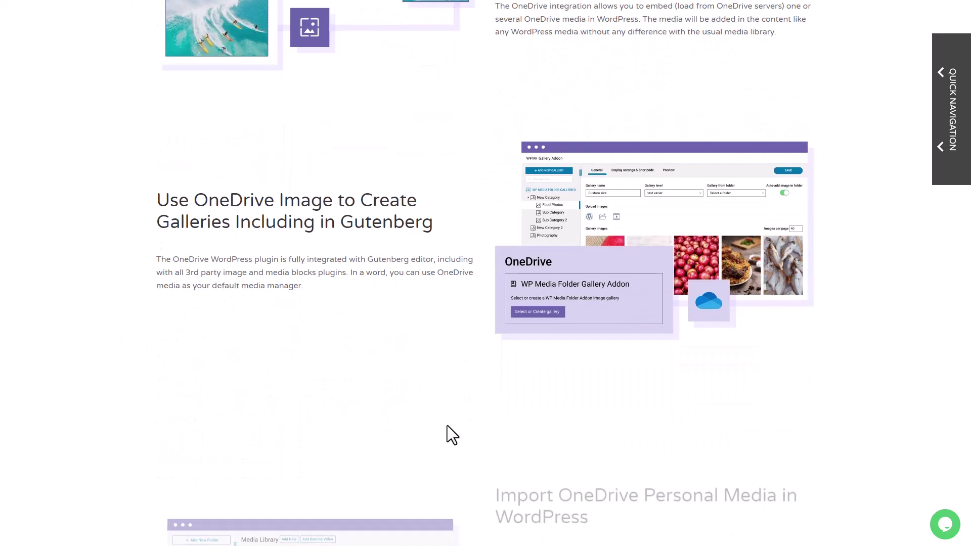
pyautogui.scroll(-1, 514, 349)
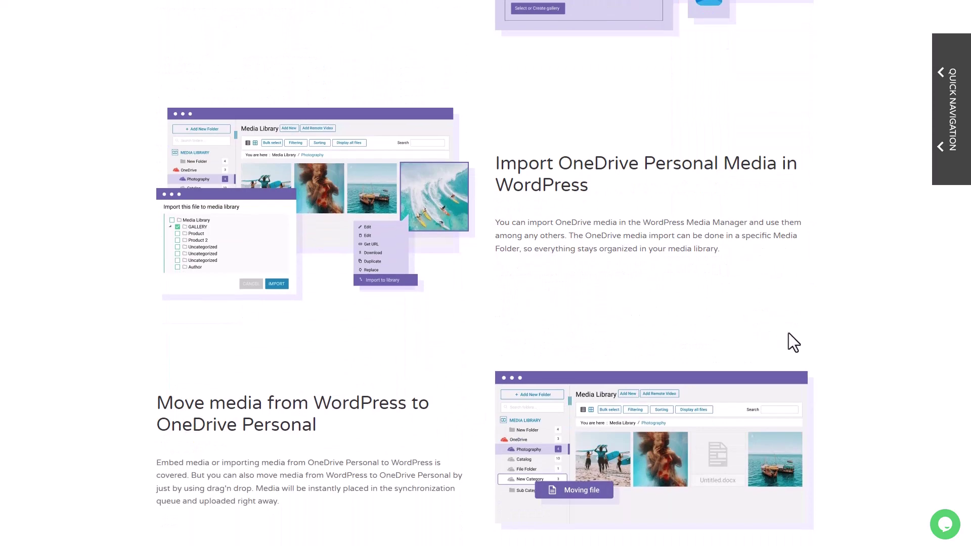
pyautogui.scroll(-10, 793, 334)
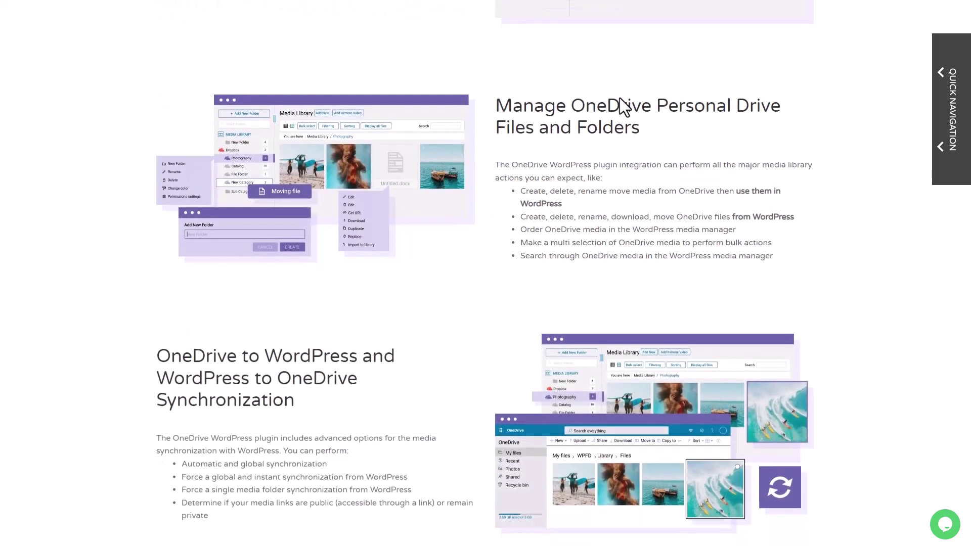
pyautogui.scroll(-7, 647, 107)
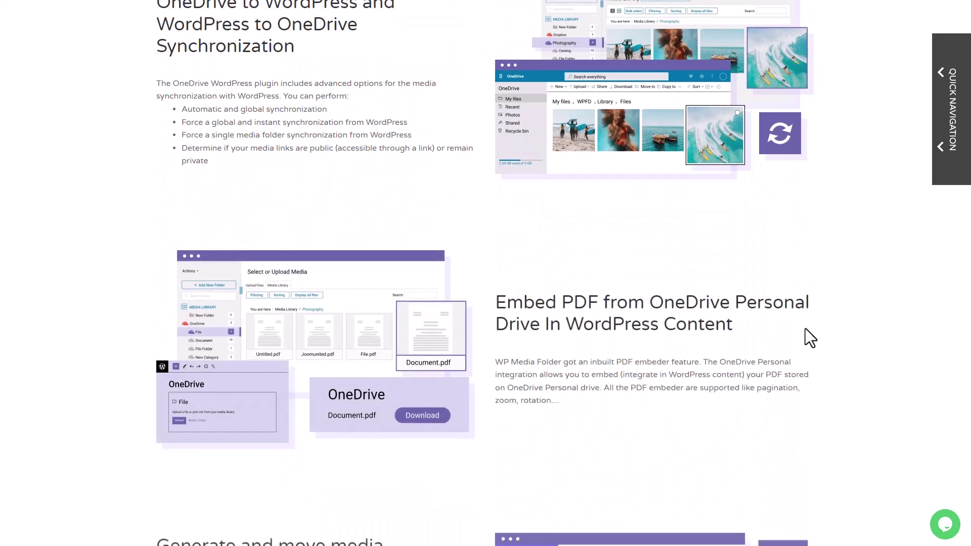
pyautogui.scroll(-9, 810, 334)
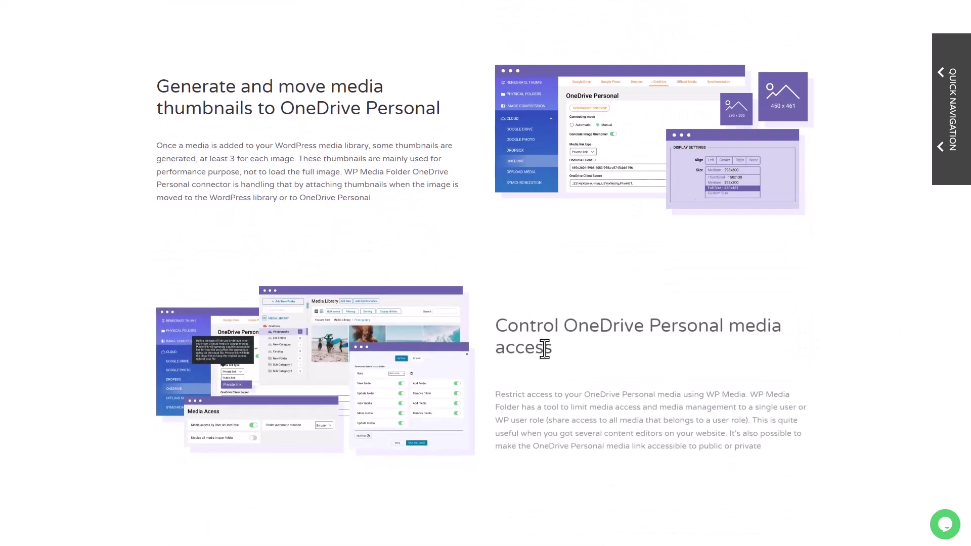
pyautogui.scroll(-3, 754, 328)
pyautogui.scroll(-1, 810, 328)
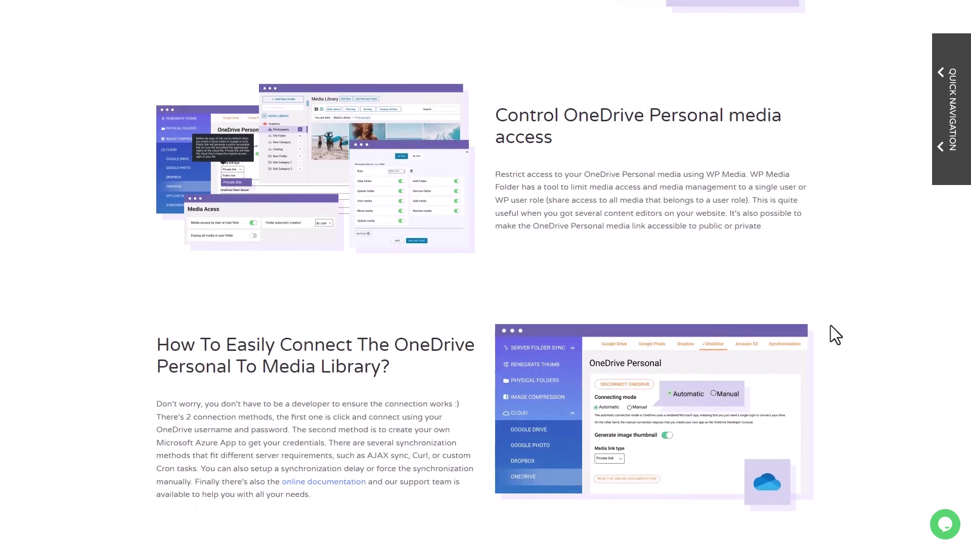
pyautogui.scroll(-11, 831, 326)
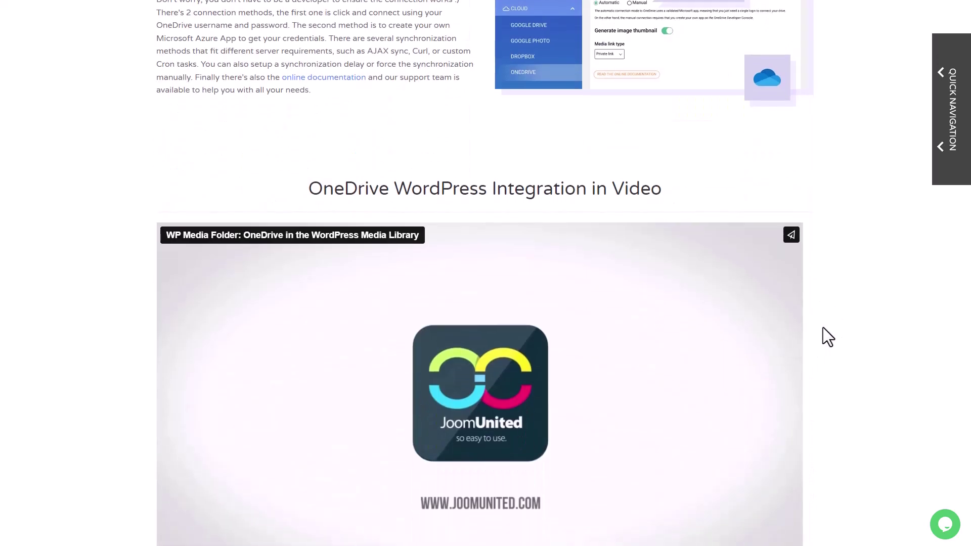
pyautogui.scroll(-3, 895, 334)
pyautogui.scroll(11, 897, 335)
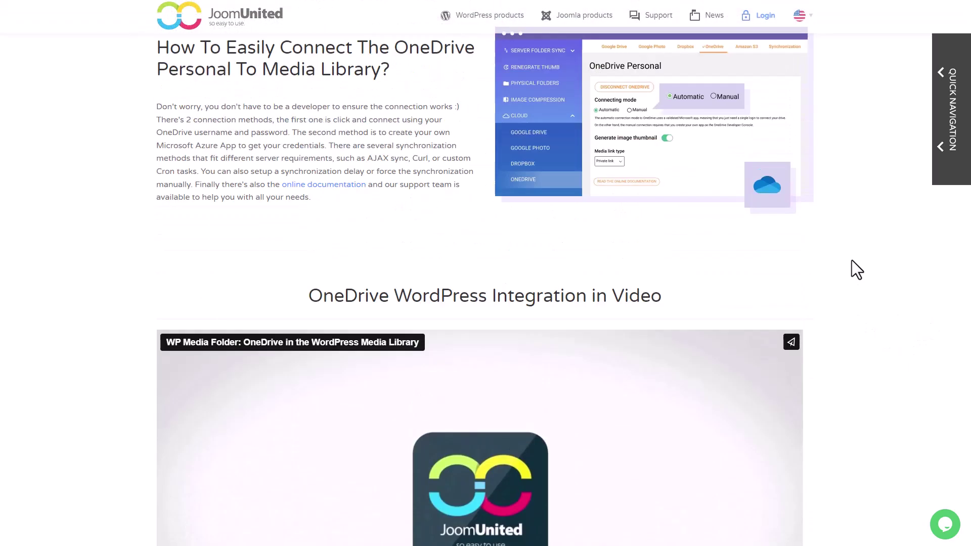
pyautogui.scroll(2, 774, 304)
pyautogui.scroll(1, 855, 226)
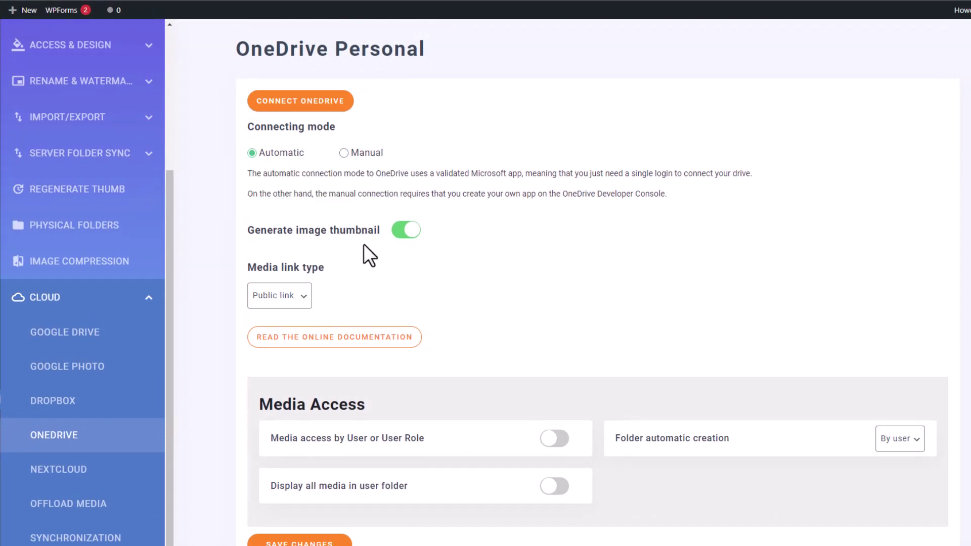
# Start the OneDrive connection and agree to let the connector access OneDrive
pyautogui.click(348, 102)
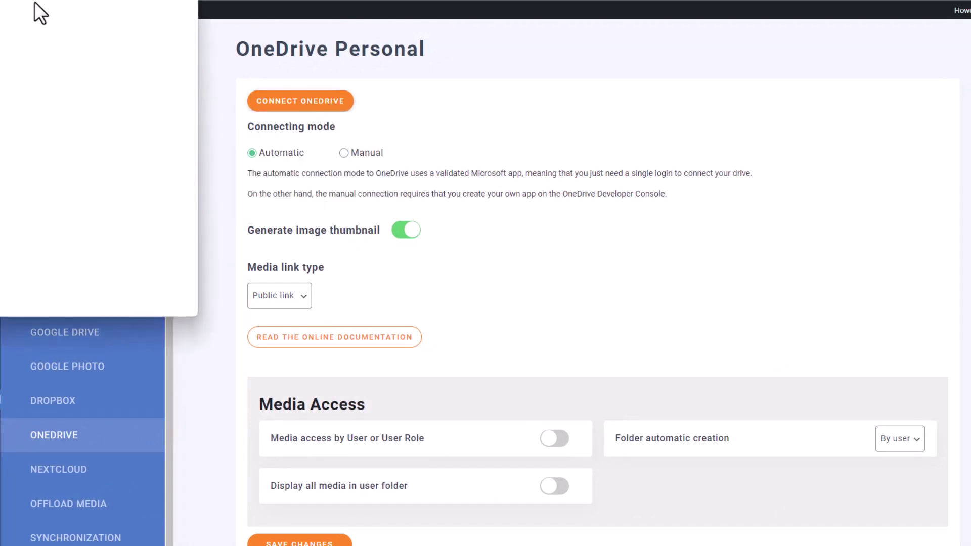
pyautogui.click(372, 374)
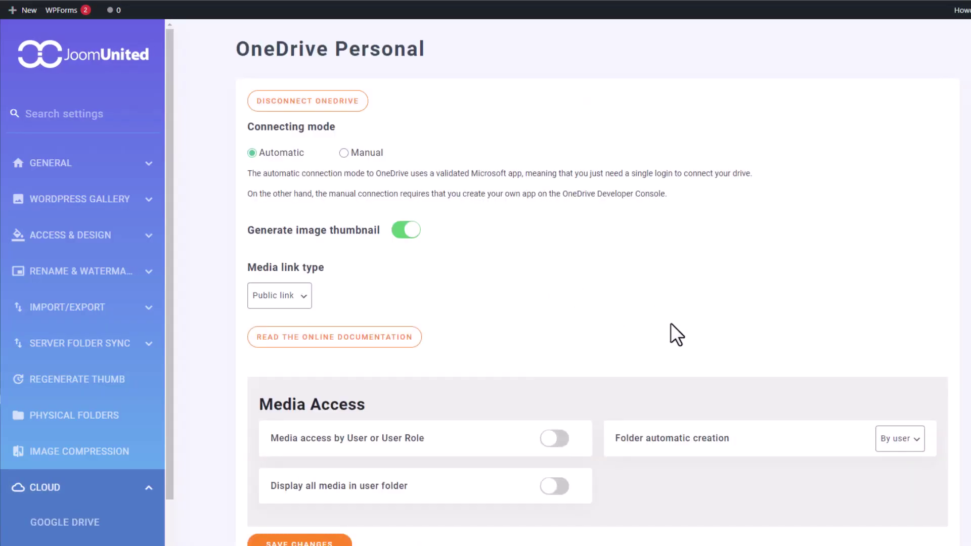
pyautogui.scroll(-2, 671, 325)
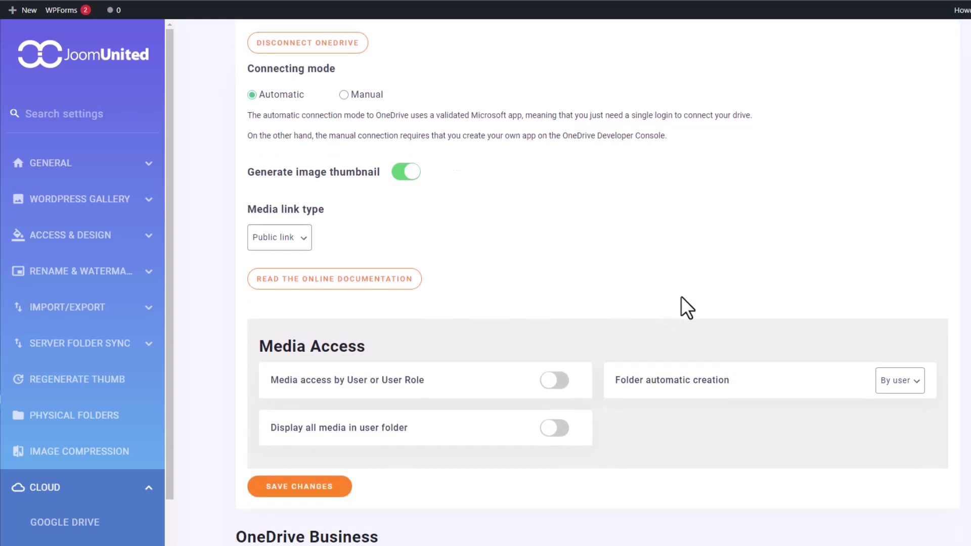
pyautogui.scroll(2, 675, 298)
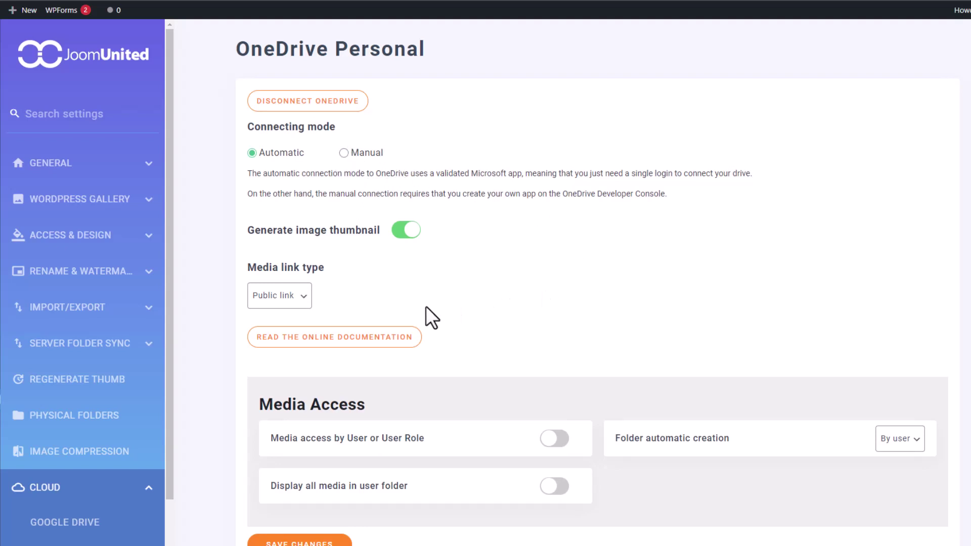
pyautogui.click(277, 303)
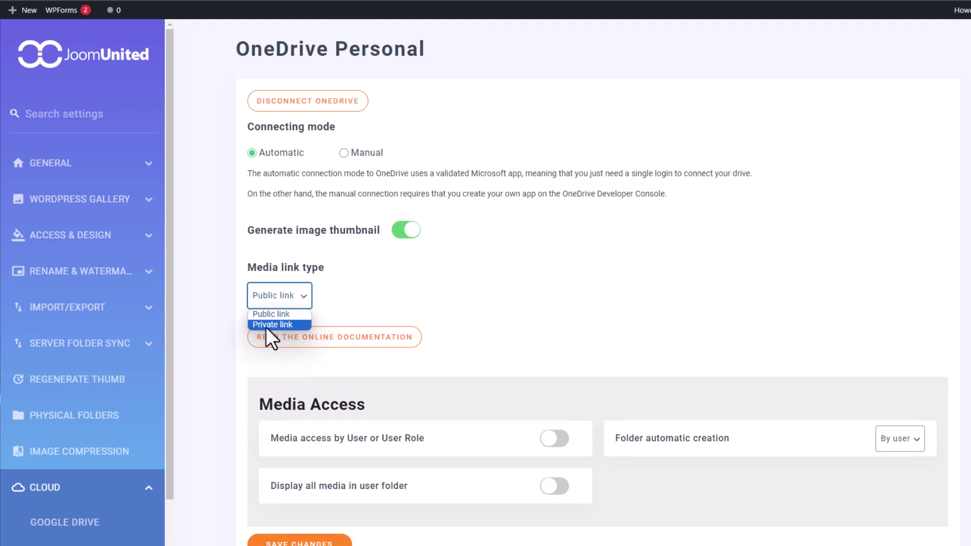
pyautogui.click(505, 299)
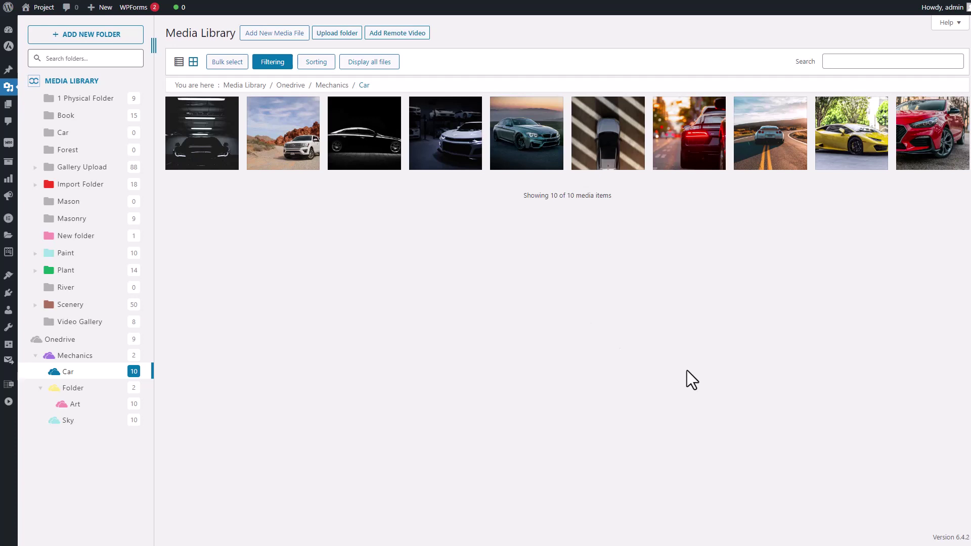
# Create a new folder inside Car and drag it up directly under Onedrive
pyautogui.rightClick(70, 373)
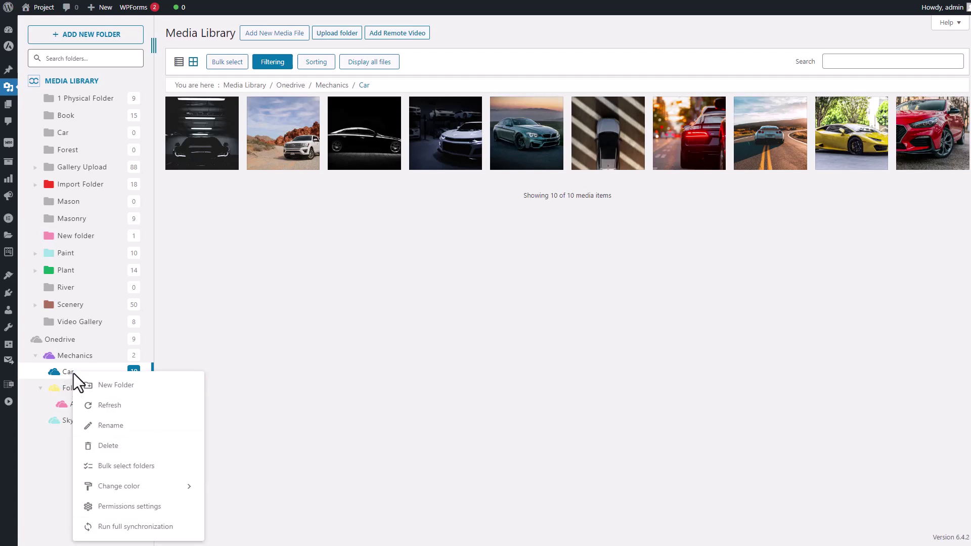
pyautogui.moveTo(136, 493)
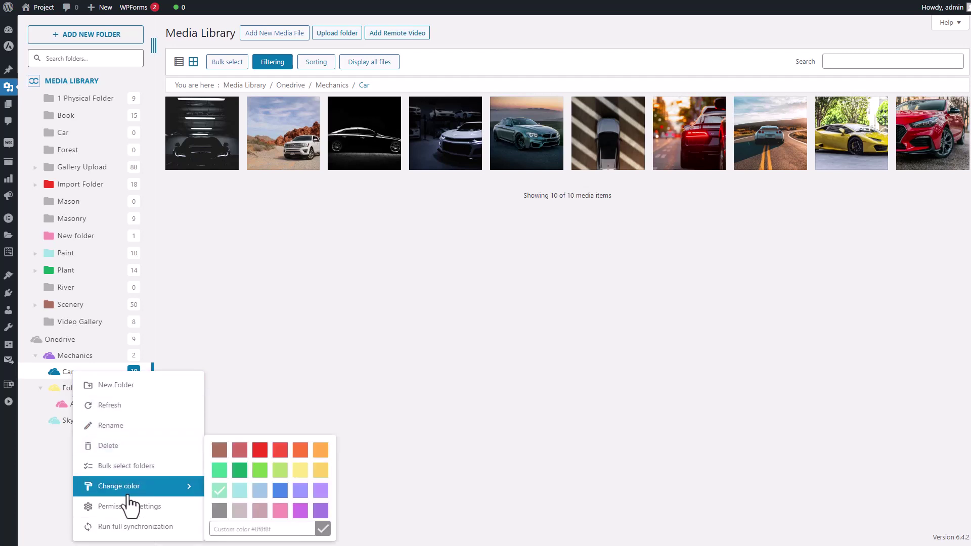
pyautogui.click(124, 386)
pyautogui.click(593, 160)
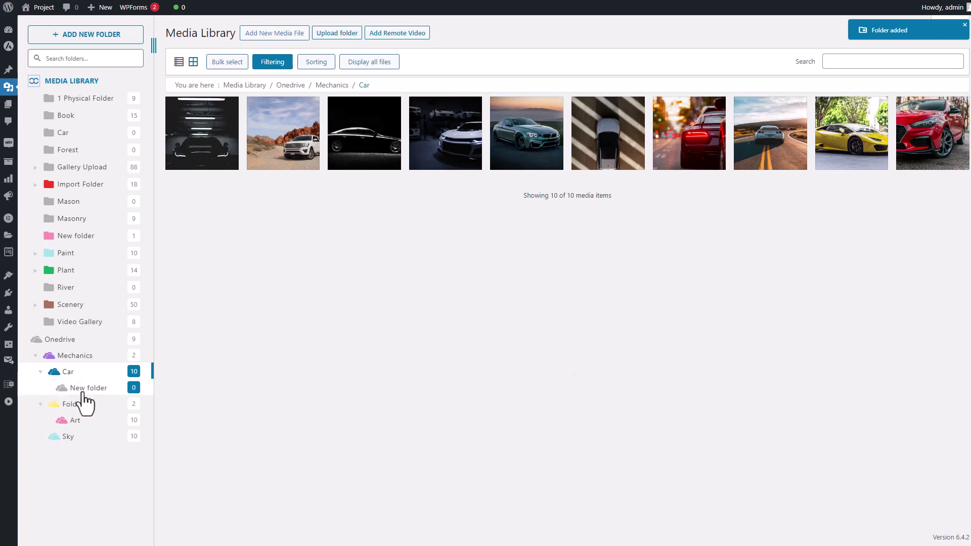
pyautogui.moveTo(86, 388); pyautogui.dragTo(86, 350)
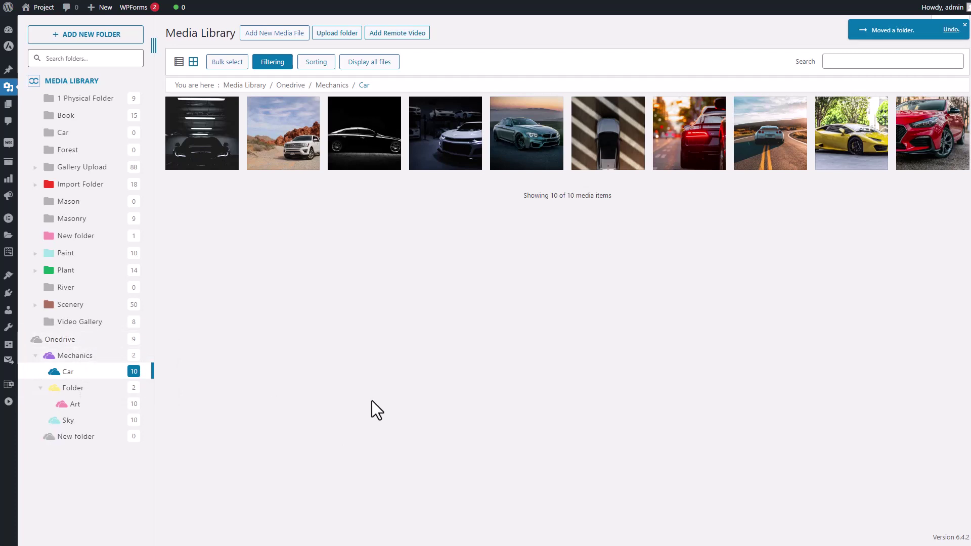
# Upload The Great Gatsby.png from Pictures > A Media Folder into Onedrive's New folder
pyautogui.click(75, 438)
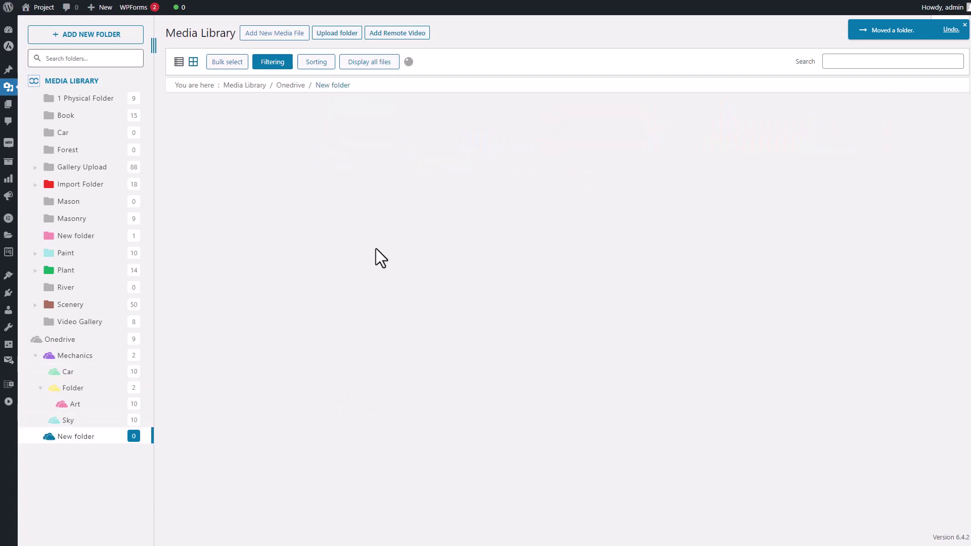
pyautogui.click(281, 35)
pyautogui.click(526, 118)
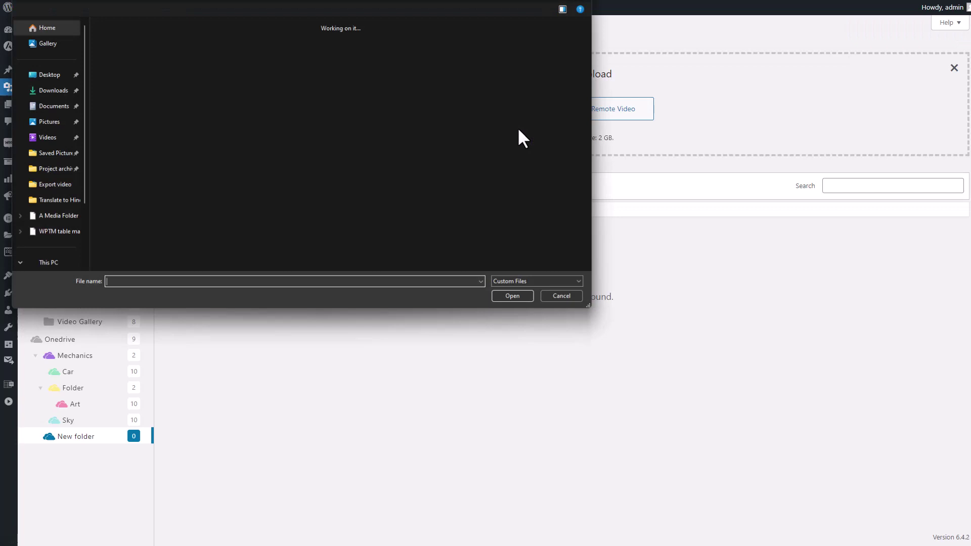
pyautogui.click(43, 122)
pyautogui.doubleClick(122, 68)
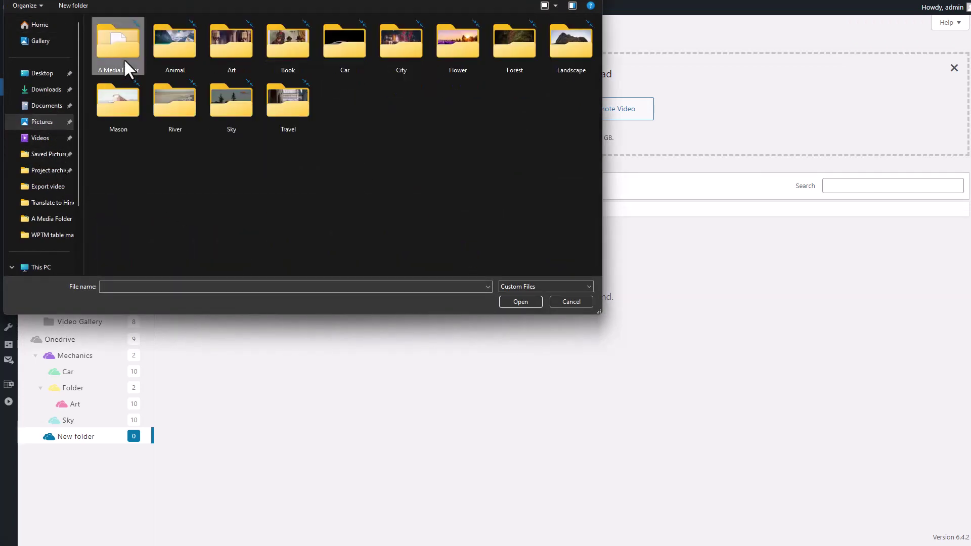
pyautogui.doubleClick(123, 59)
pyautogui.click(413, 61)
pyautogui.click(518, 305)
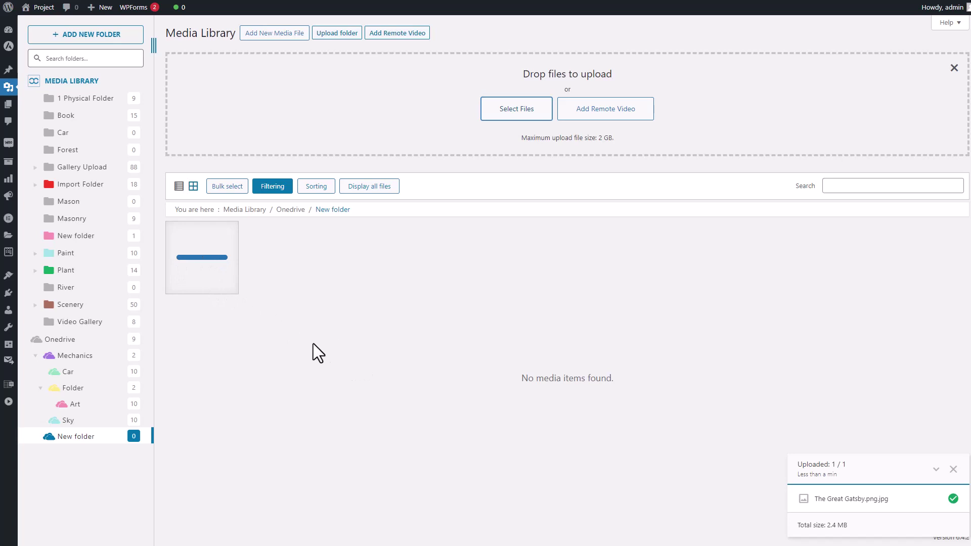
# Open and dismiss New folder's options, then show the Gatsby image's file options
pyautogui.rightClick(80, 442)
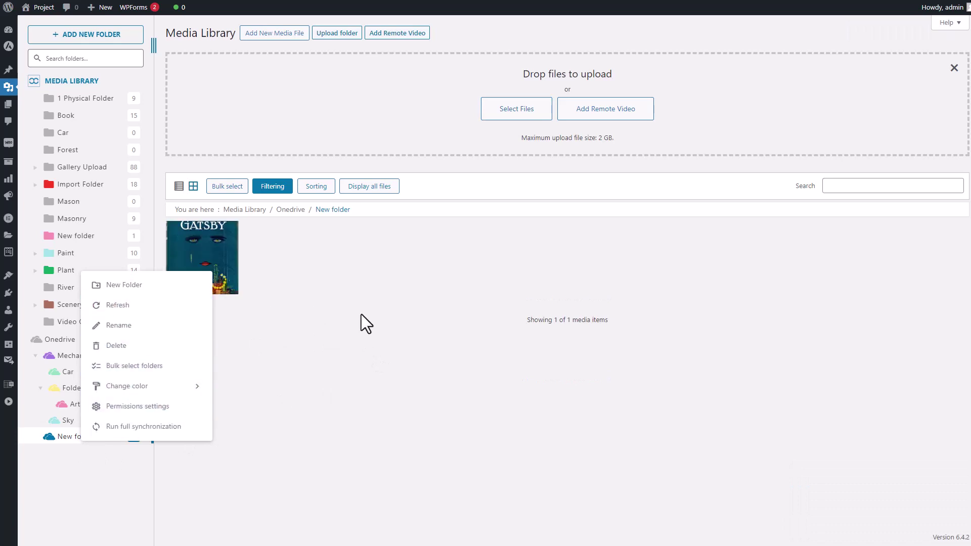
pyautogui.click(397, 339)
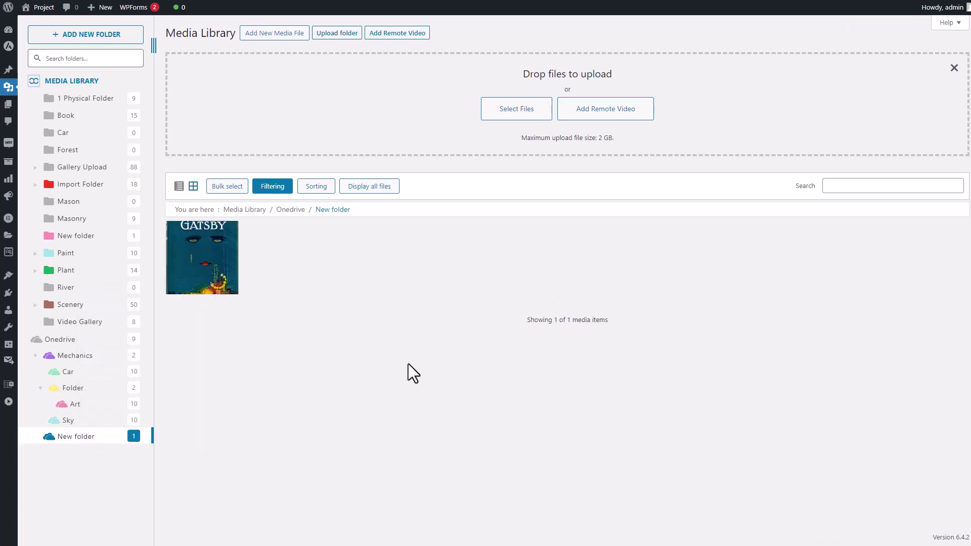
pyautogui.rightClick(201, 277)
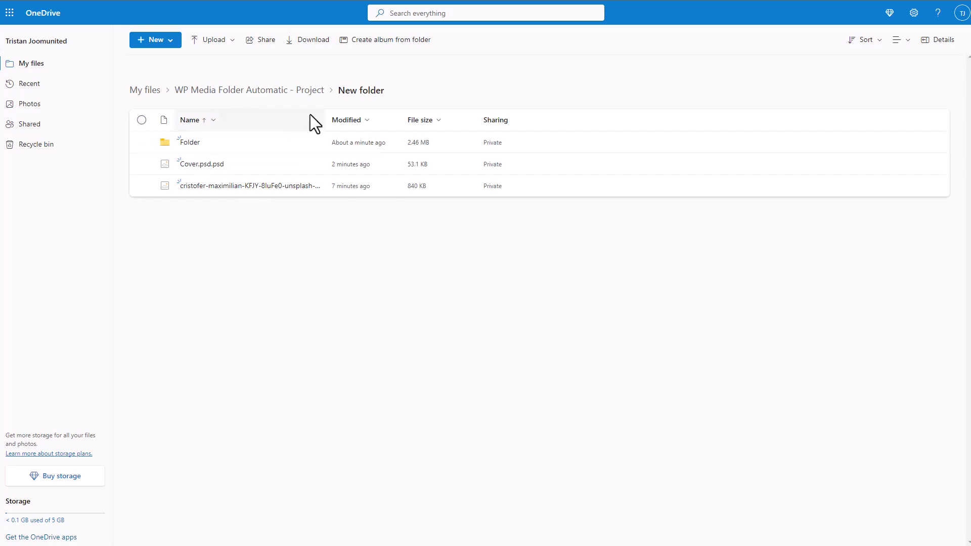
# Open the subfolder named Folder, then bring up the site page in Elementor
pyautogui.click(186, 145)
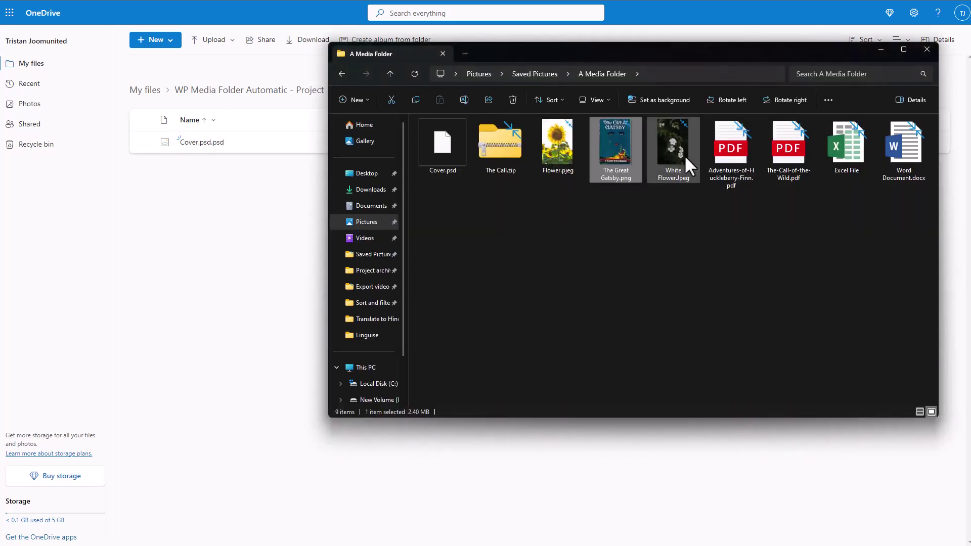
pyautogui.moveTo(684, 154); pyautogui.dragTo(216, 267)
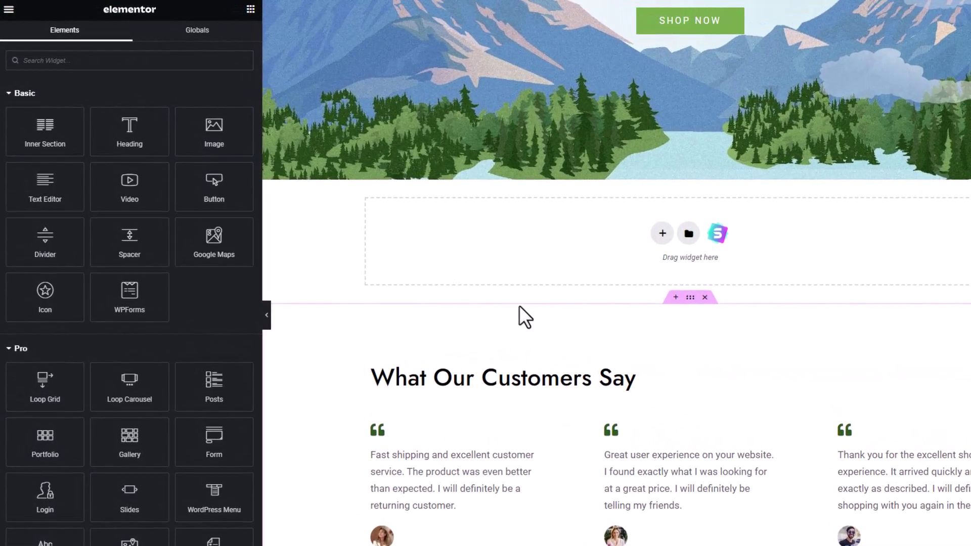
# Search widgets for 'im', drop an Image widget in the section, and insert The Great Gatsby cover
pyautogui.click(164, 66)
pyautogui.write('im')
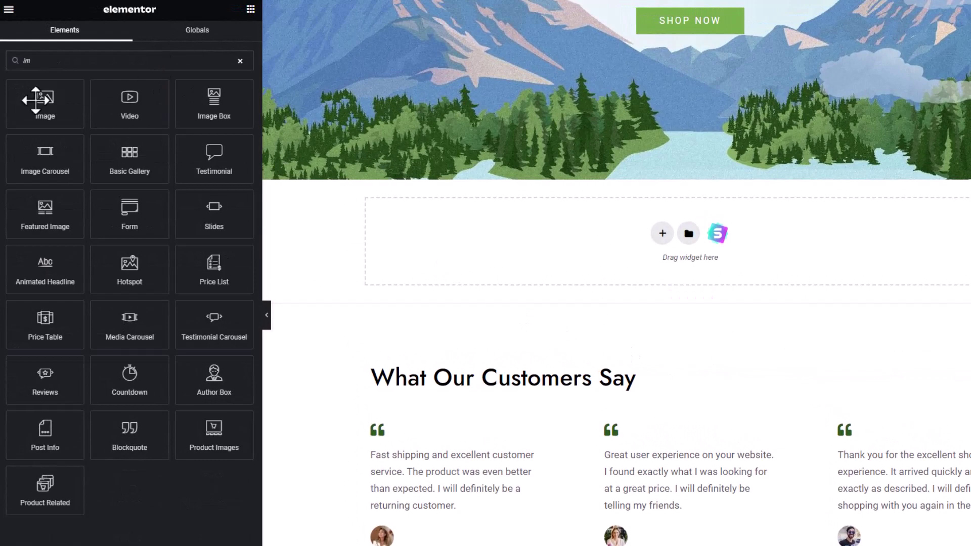
pyautogui.moveTo(37, 96); pyautogui.dragTo(650, 256)
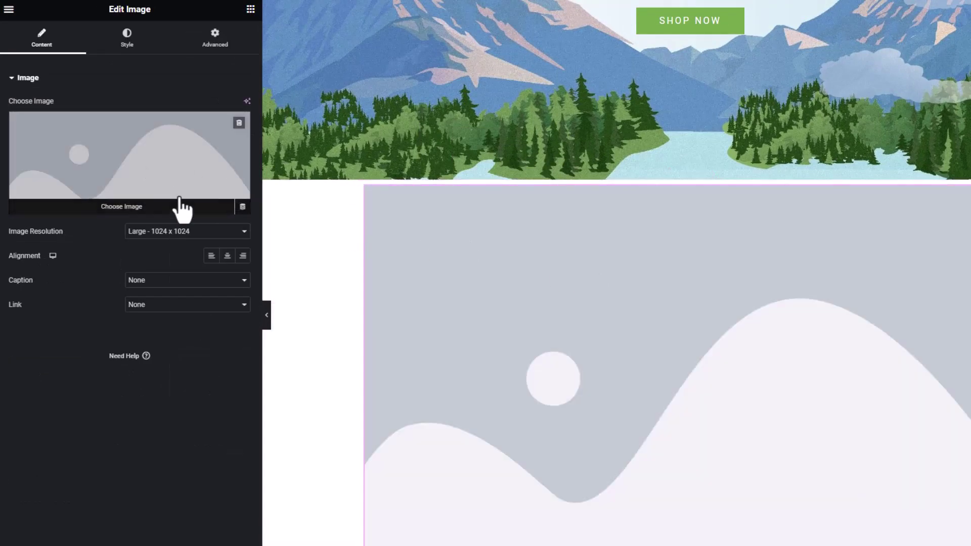
pyautogui.click(167, 177)
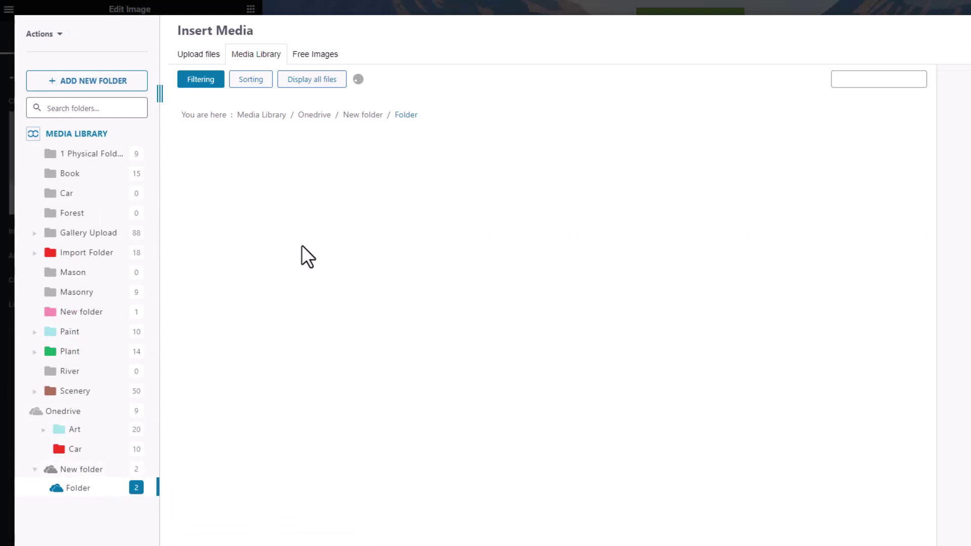
pyautogui.click(217, 180)
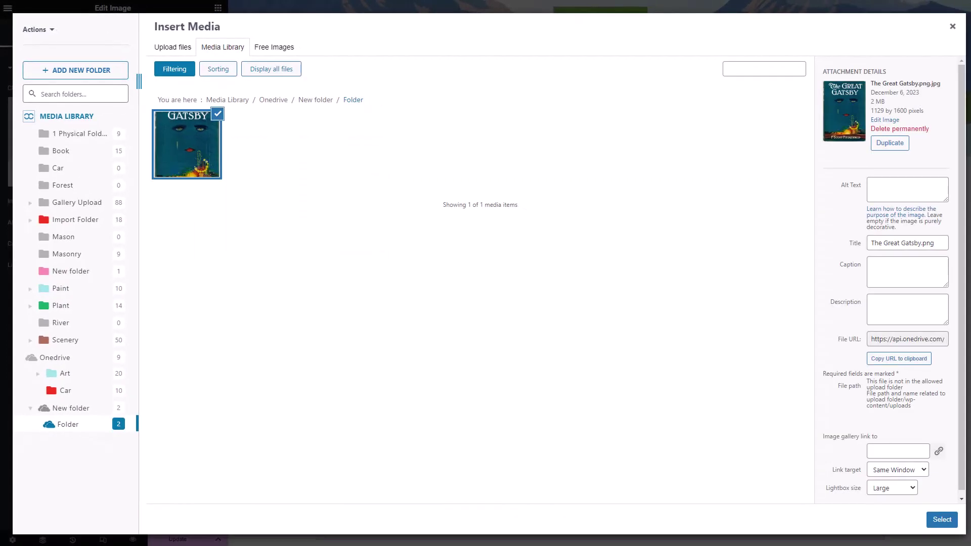
pyautogui.click(942, 520)
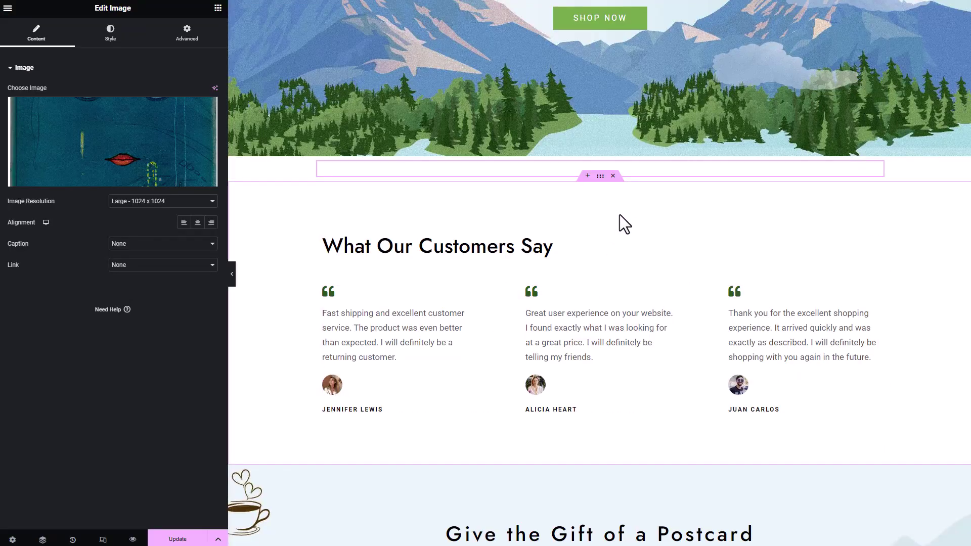
pyautogui.scroll(-2, 588, 217)
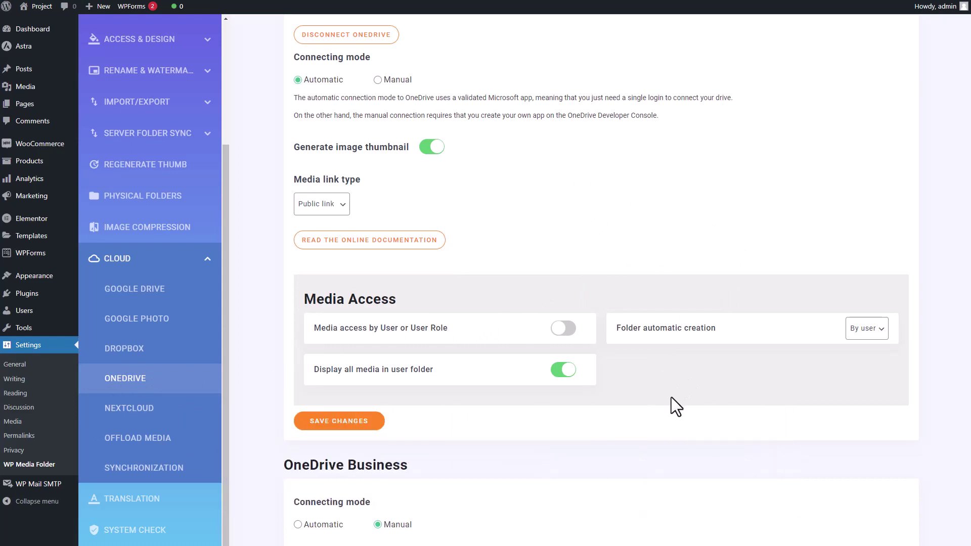
# Read the tooltips of each OneDrive Media Access option
pyautogui.moveTo(413, 335)
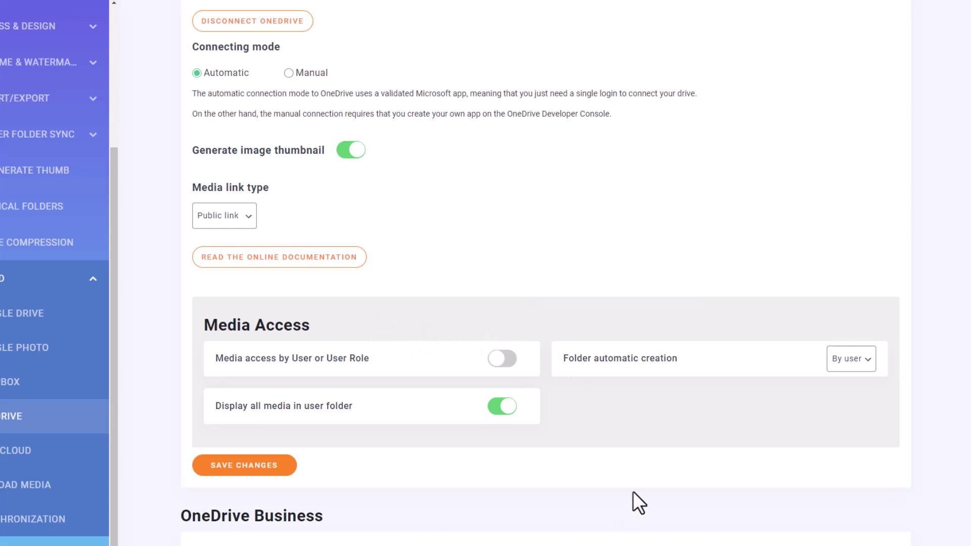
pyautogui.moveTo(619, 372)
pyautogui.moveTo(304, 415)
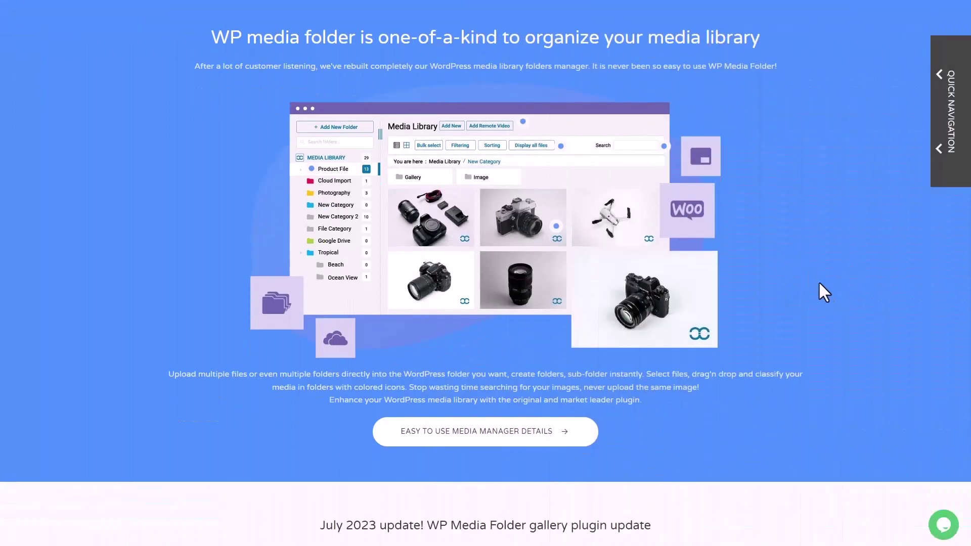
# Scroll the WP Media Folder product page down to the Sort & filter section
pyautogui.scroll(-7, 818, 281)
pyautogui.scroll(-13, 850, 307)
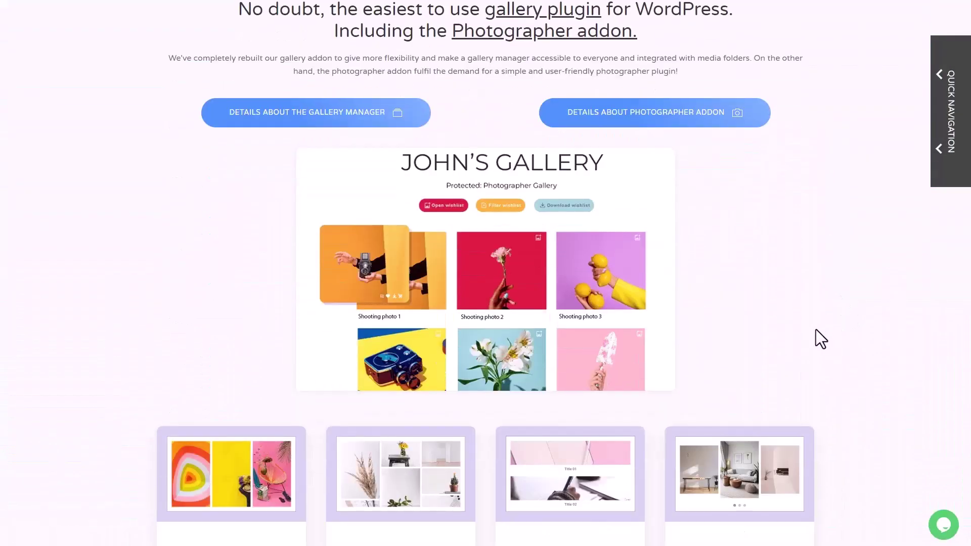
pyautogui.scroll(-10, 857, 337)
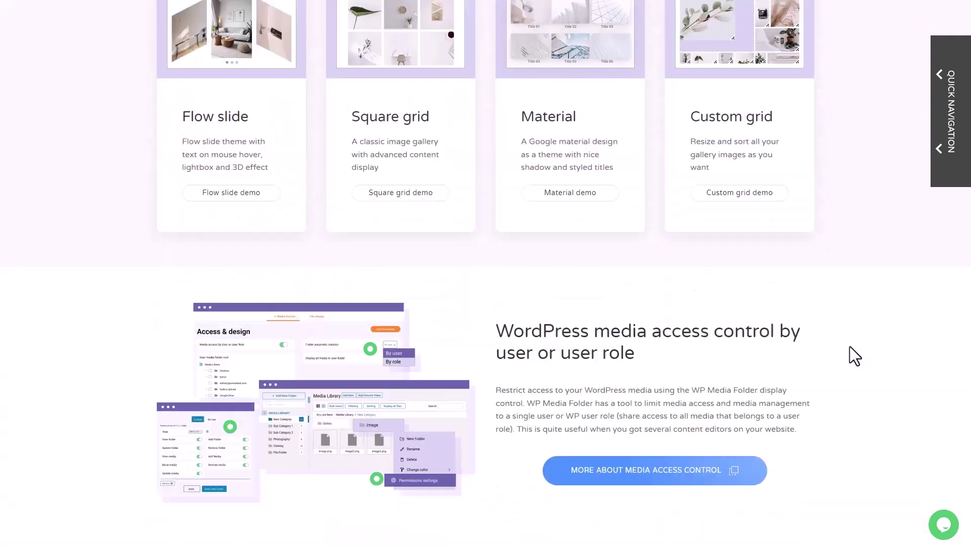
pyautogui.scroll(-3, 819, 341)
pyautogui.scroll(-11, 764, 233)
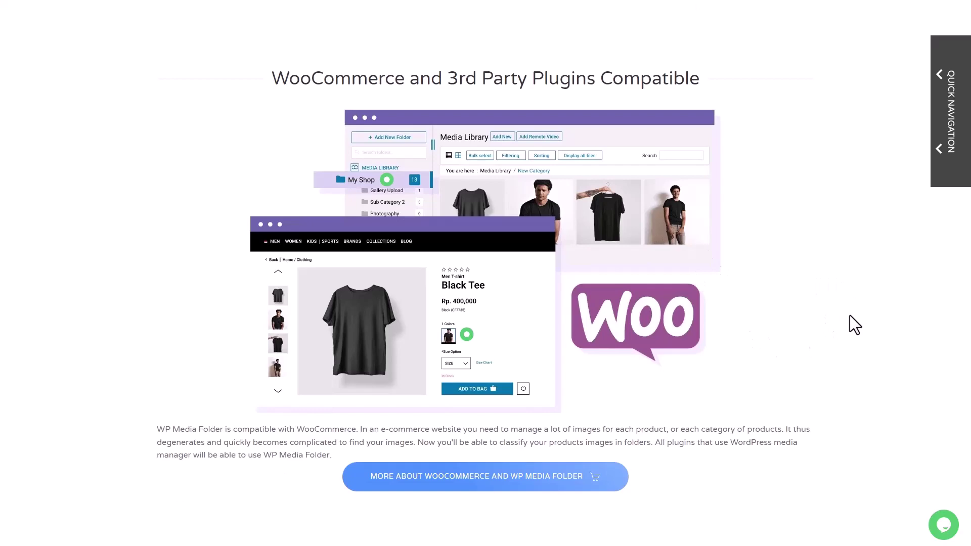
pyautogui.scroll(-9, 860, 326)
pyautogui.scroll(-13, 804, 335)
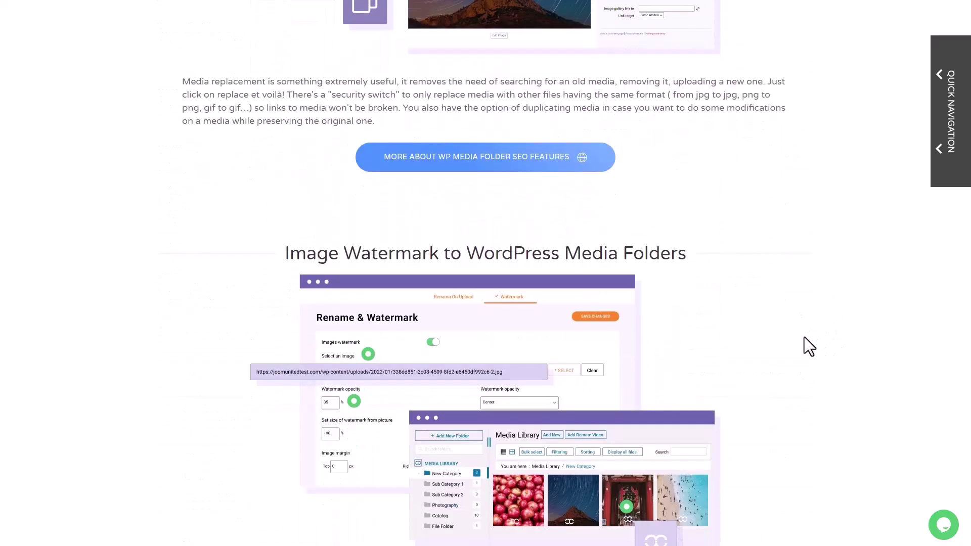
pyautogui.scroll(-7, 811, 329)
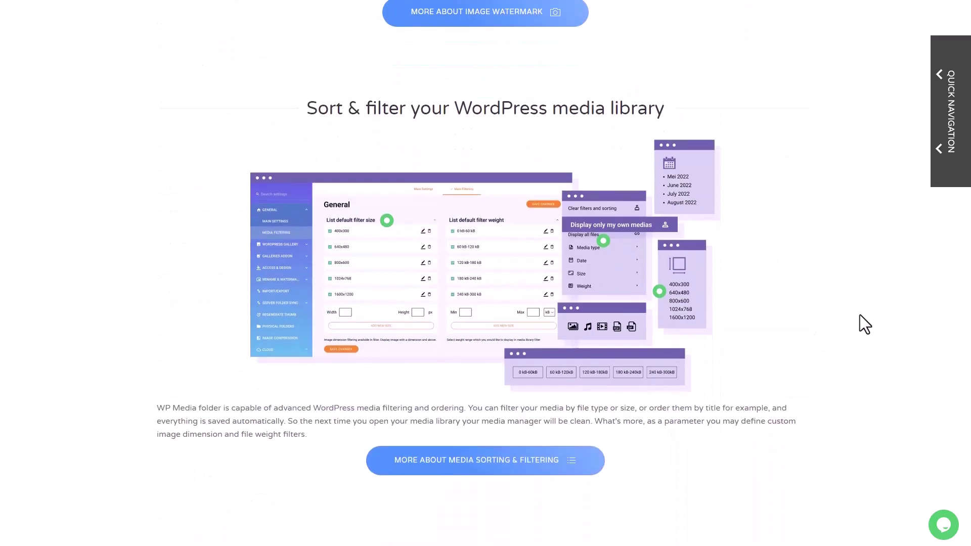